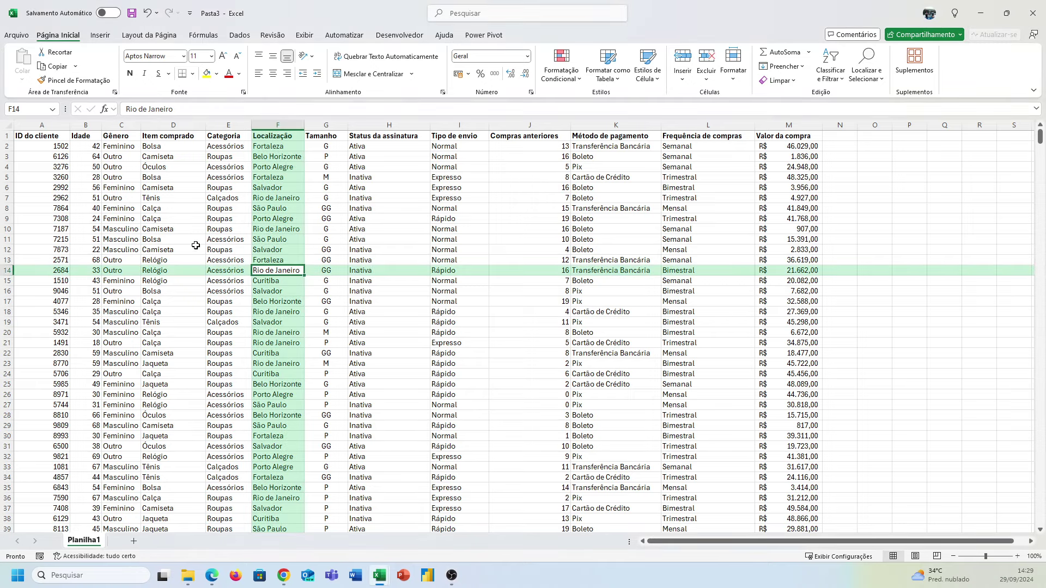
Select cells D11, H18, J6, D12 and F18 to confirm no row/column highlight appears.
{"action": "left_click", "coordinate": [164, 240]}
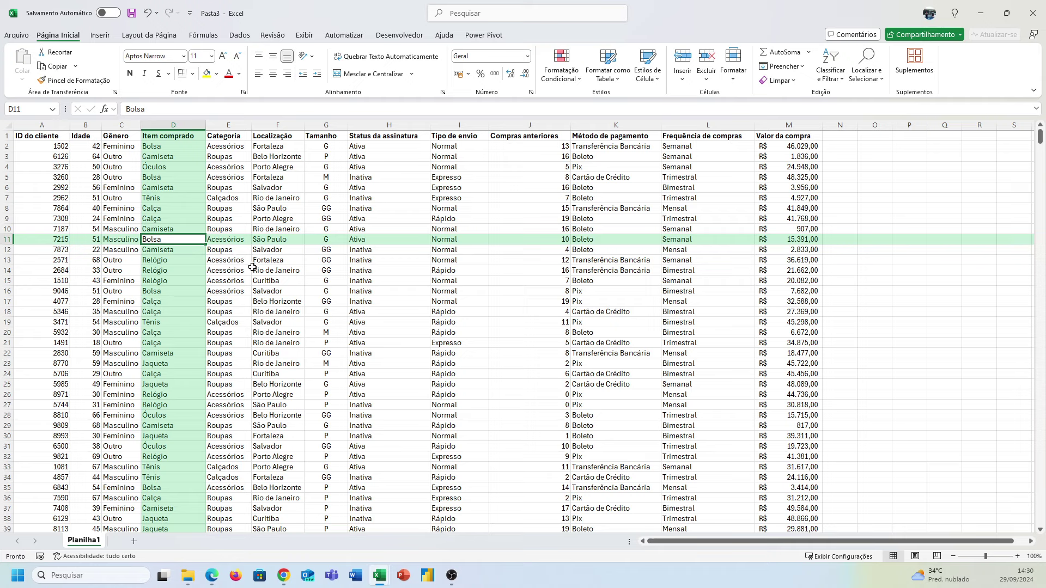
{"action": "left_click", "coordinate": [364, 311]}
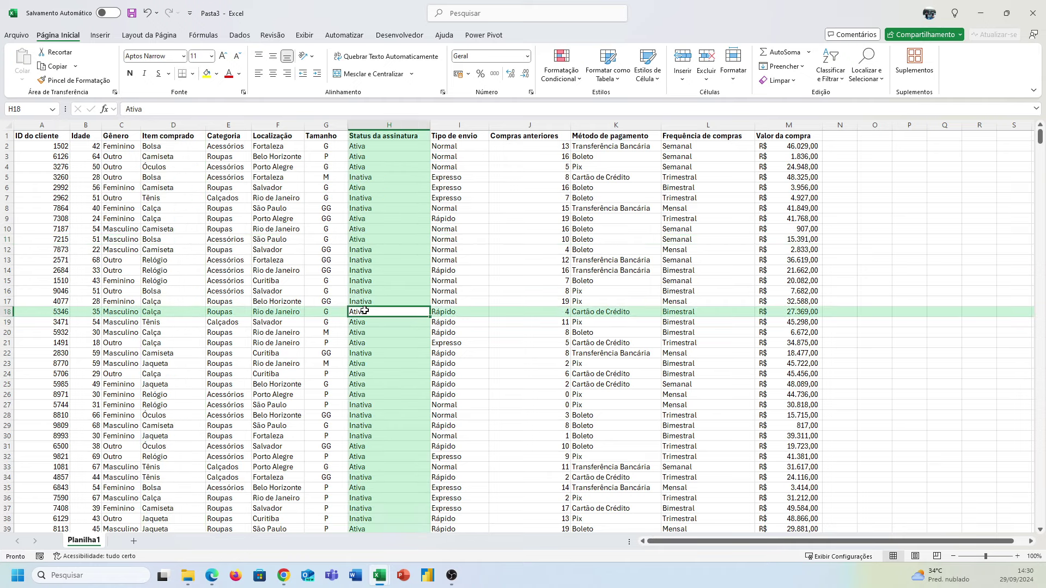
{"action": "left_click", "coordinate": [549, 188]}
{"action": "left_click", "coordinate": [163, 249]}
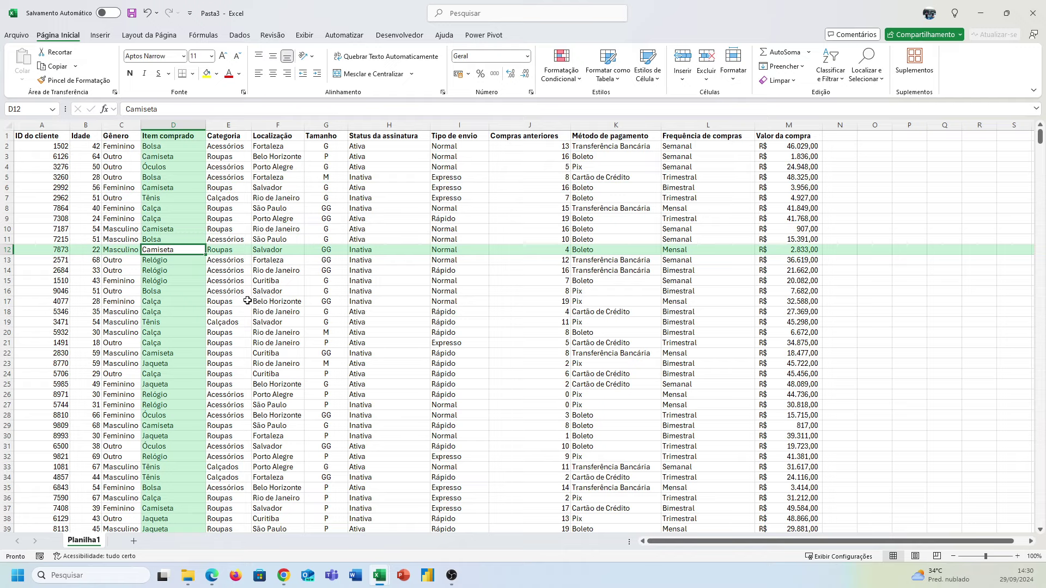
{"action": "left_click", "coordinate": [269, 312]}
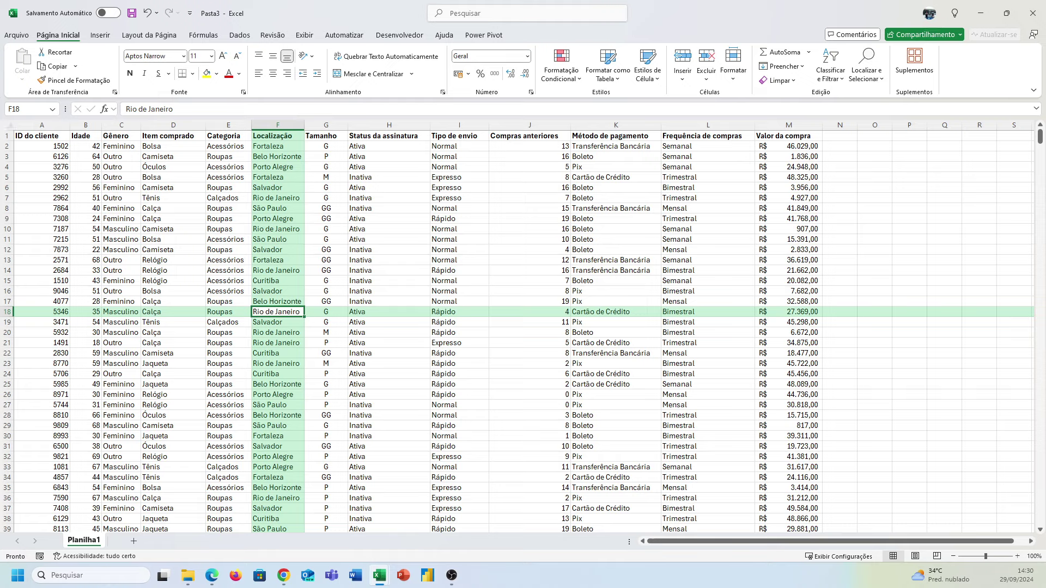
{"action": "key", "text": "alt+Tab"}
Select more cells, D9, E12, G8, H12, A19, D12 and one in column H, to check the unhighlighted view.
{"action": "left_click", "coordinate": [144, 219]}
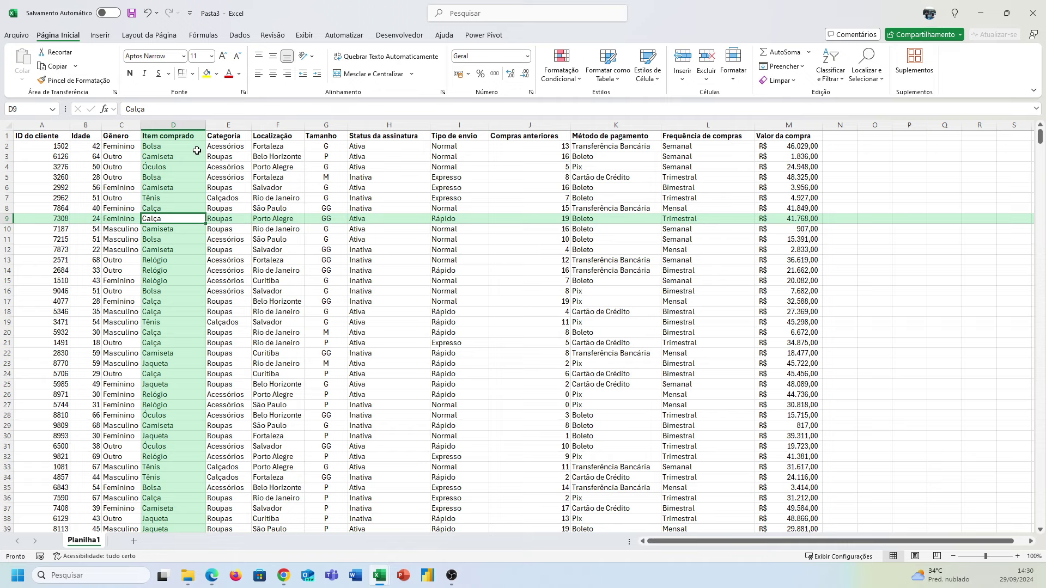
{"action": "left_click", "coordinate": [227, 253]}
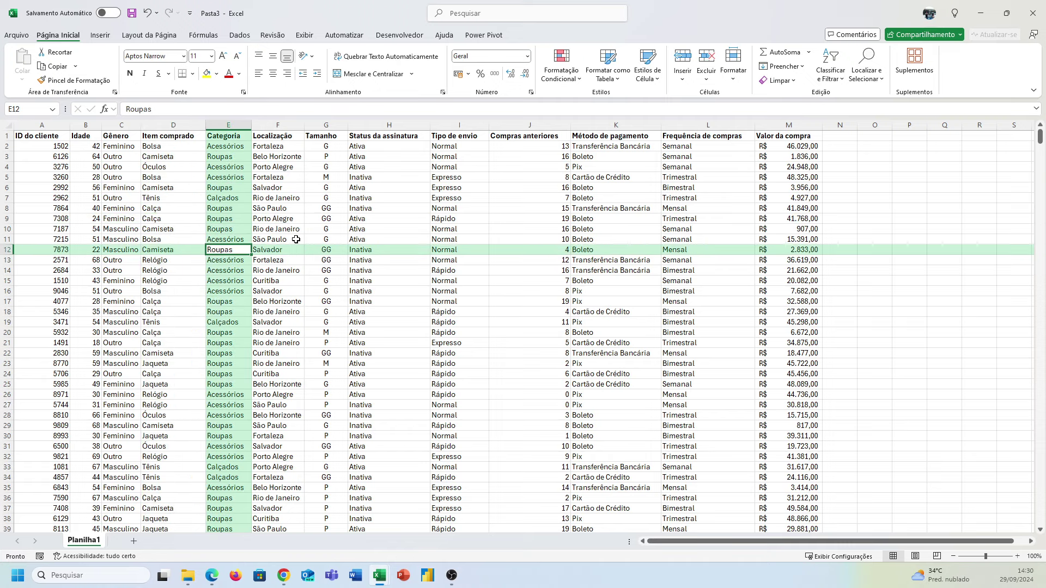
{"action": "left_click", "coordinate": [321, 210]}
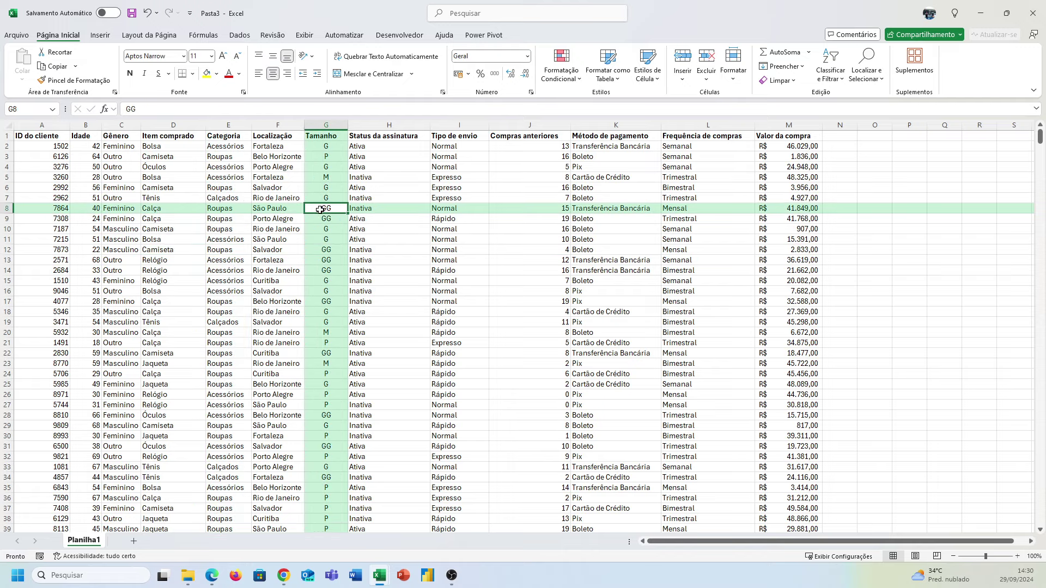
{"action": "left_click", "coordinate": [398, 248]}
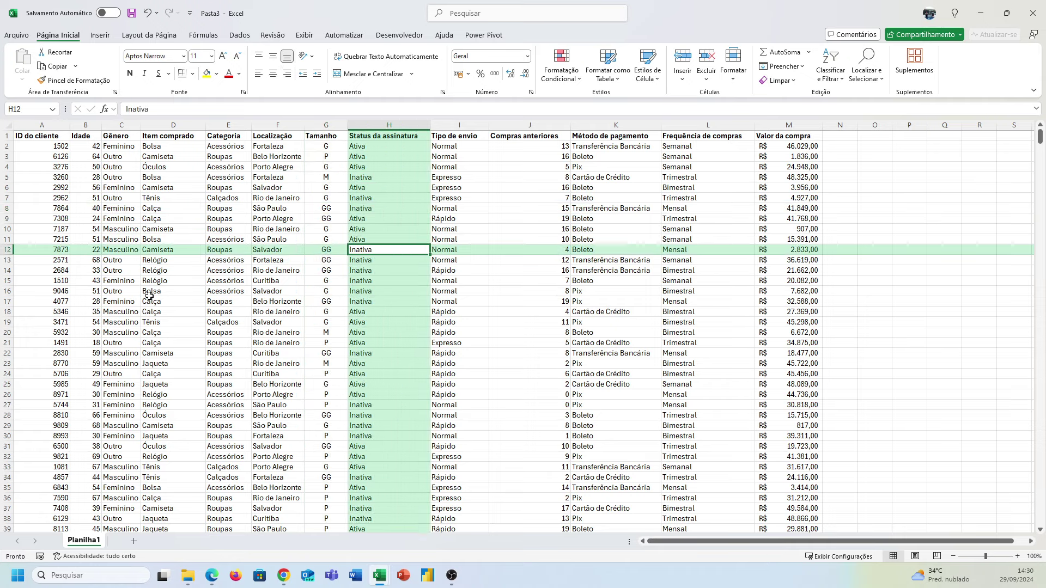
{"action": "left_click", "coordinate": [41, 323]}
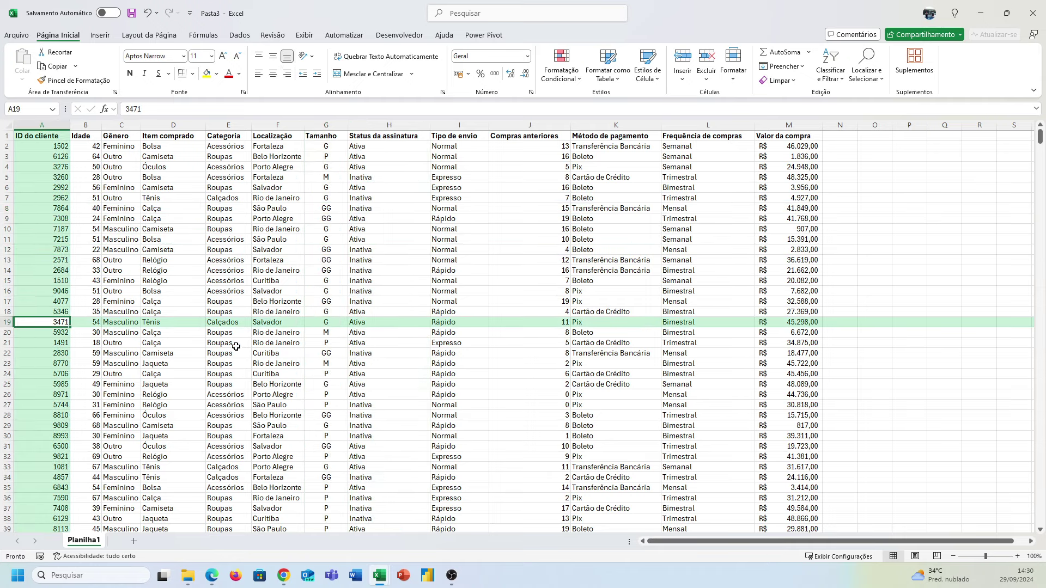
{"action": "left_click", "coordinate": [158, 252]}
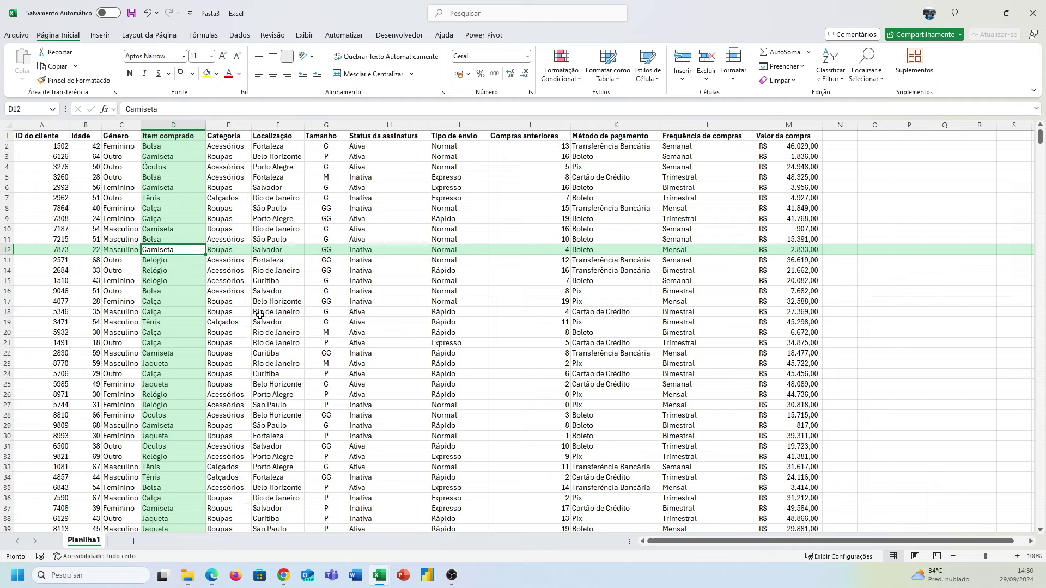
{"action": "left_click", "coordinate": [355, 322]}
Select cells K15, J11, H6, D15, L17, L9 and G12, then bring up the Exibir (View) tab.
{"action": "left_click", "coordinate": [626, 279]}
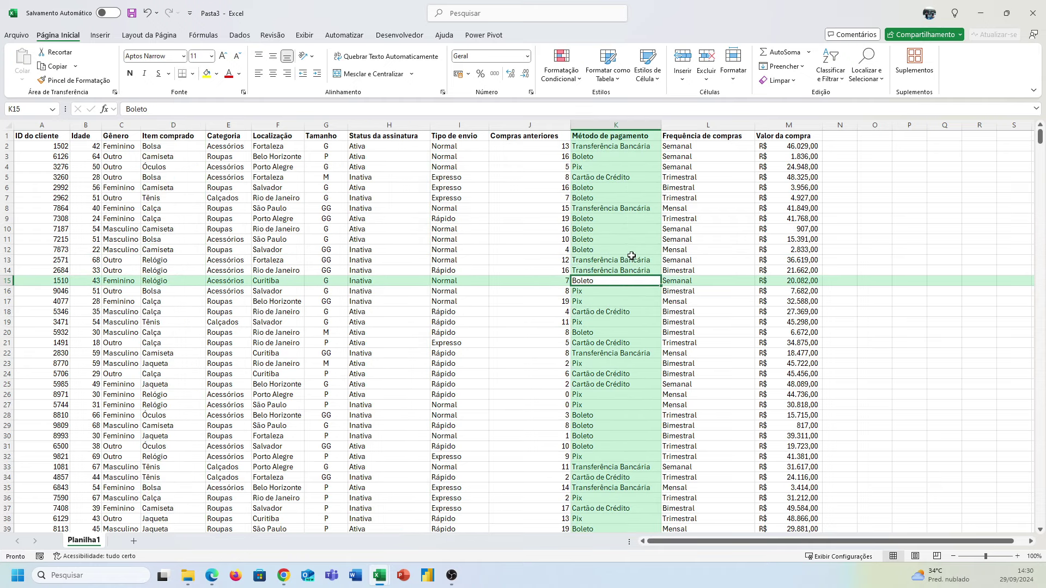
{"action": "left_click", "coordinate": [526, 238]}
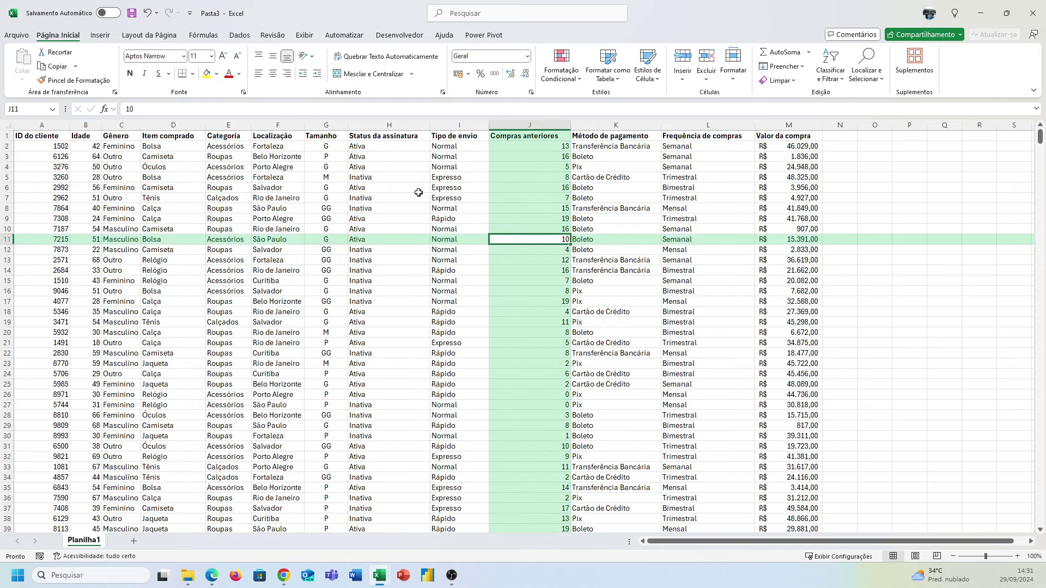
{"action": "left_click", "coordinate": [385, 191]}
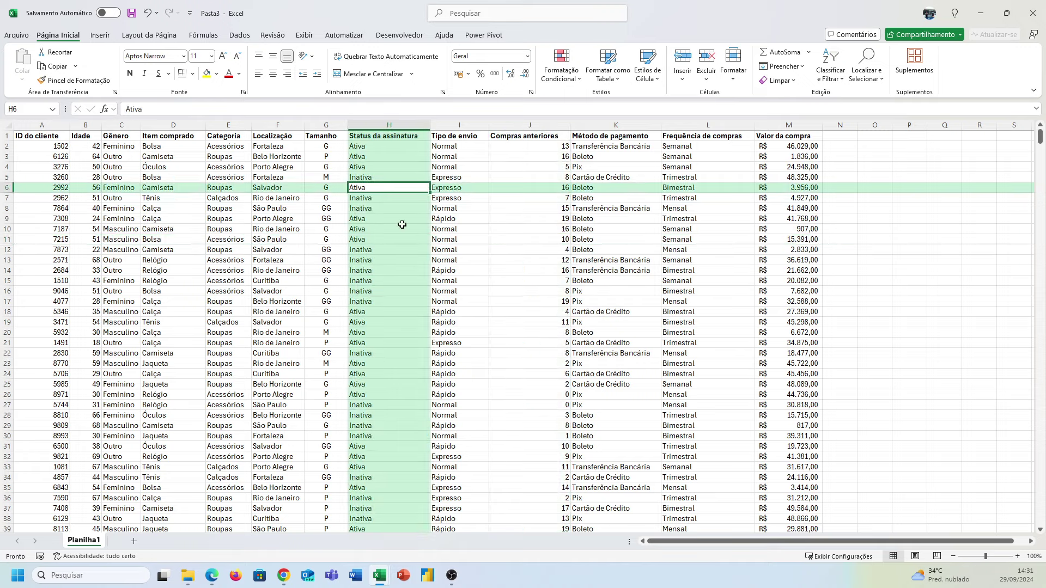
{"action": "left_click", "coordinate": [196, 279]}
{"action": "left_click", "coordinate": [707, 298]}
{"action": "left_click", "coordinate": [689, 217]}
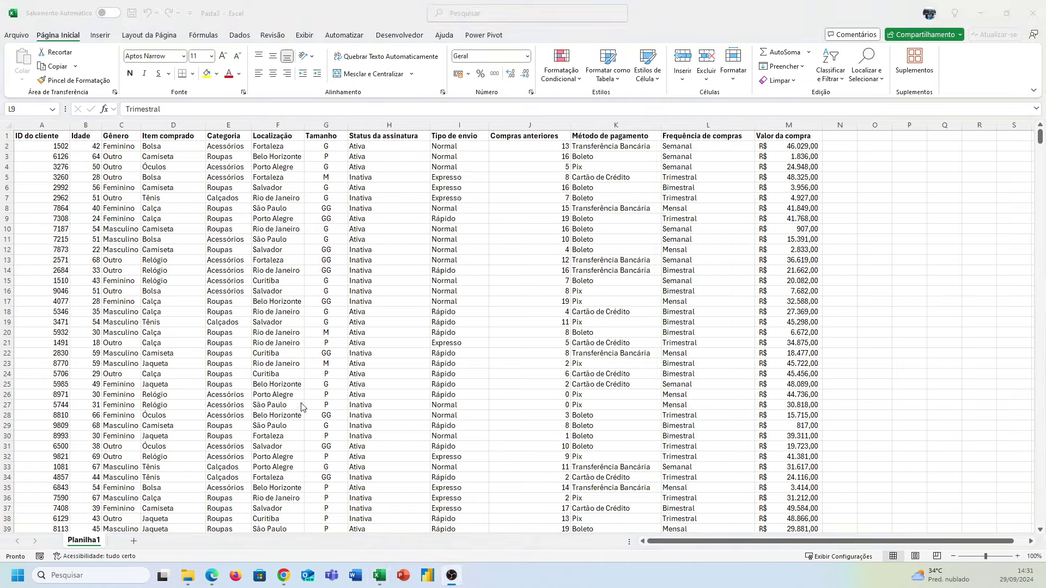
{"action": "left_click", "coordinate": [310, 252]}
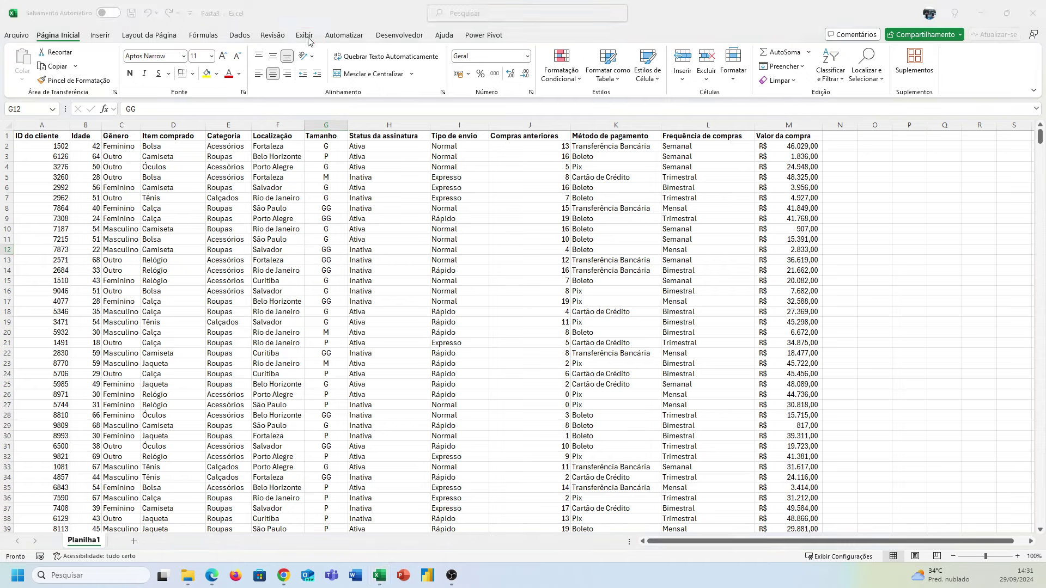
{"action": "left_click", "coordinate": [305, 36]}
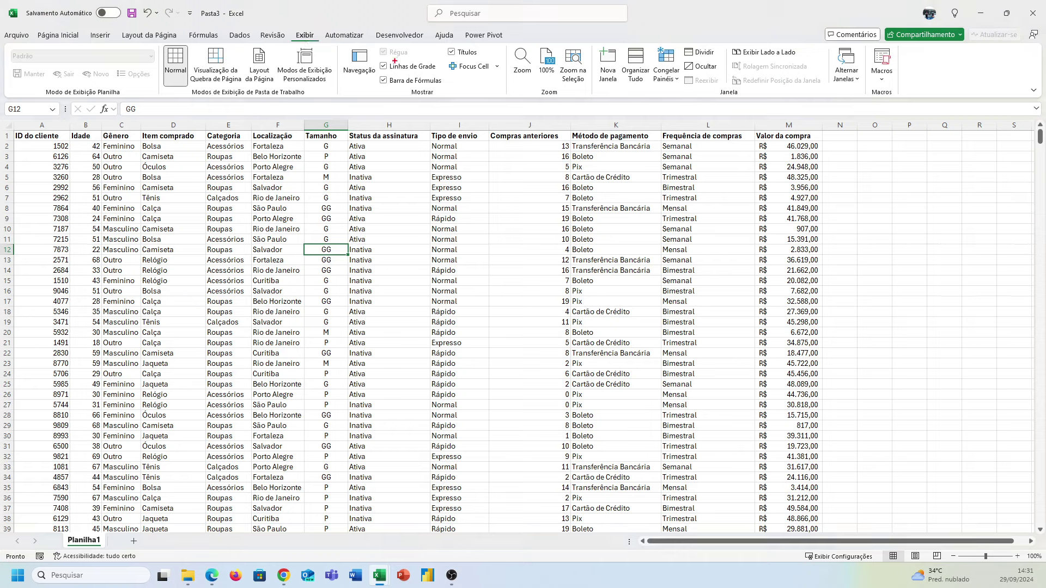
Enable Focus Cell in the Exibir tab's Mostrar group and select D9 to show the green highlight.
{"action": "left_click_drag", "start_coordinate": [333, 43], "coordinate": [510, 100]}
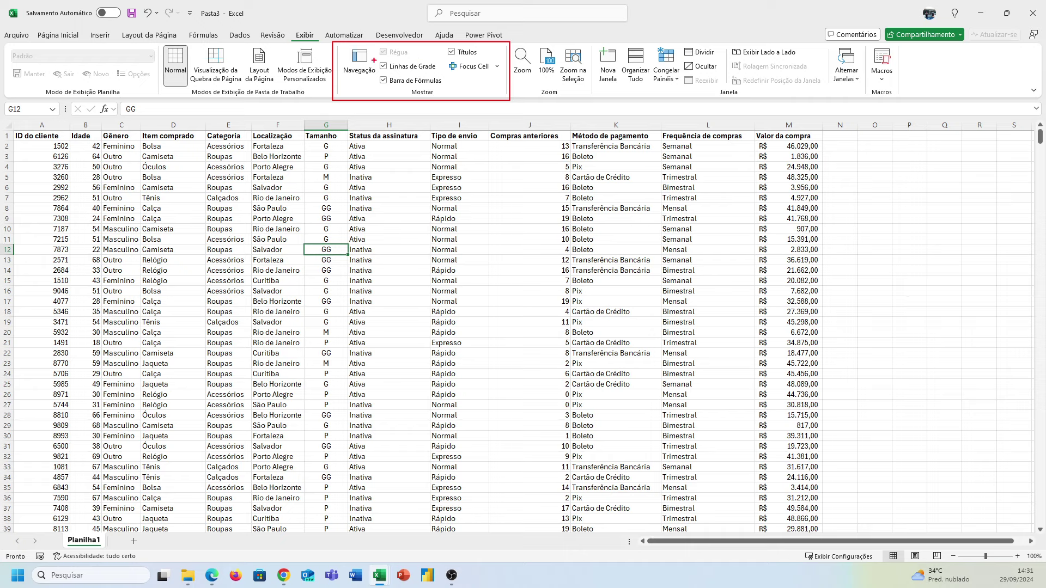
{"action": "left_click_drag", "start_coordinate": [374, 60], "coordinate": [441, 72]}
{"action": "key", "text": "ctrl+z"}
{"action": "left_click_drag", "start_coordinate": [453, 63], "coordinate": [501, 75]}
{"action": "key", "text": "Escape"}
{"action": "left_click", "coordinate": [466, 68]}
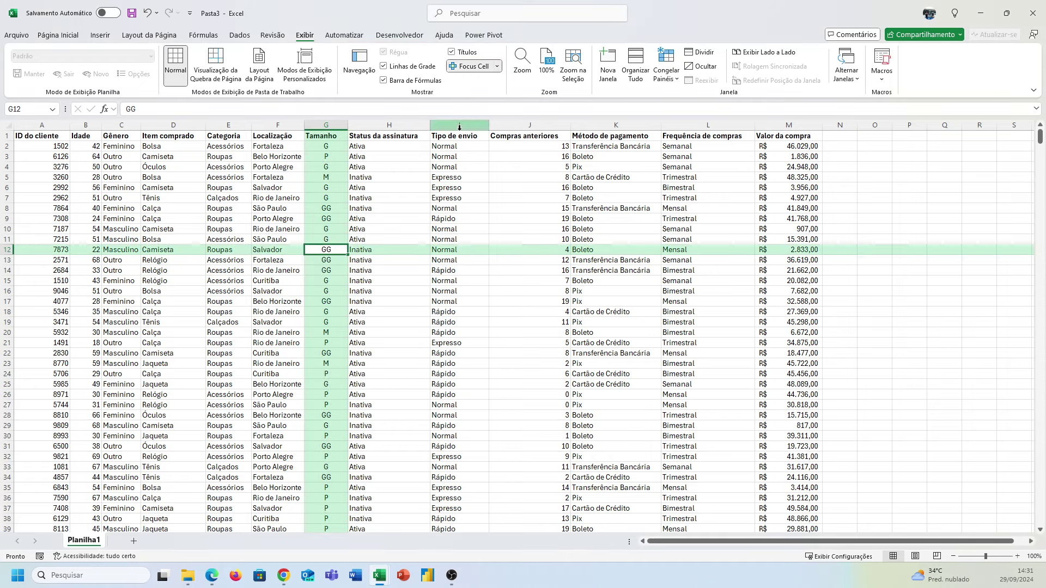
{"action": "left_click", "coordinate": [189, 219]}
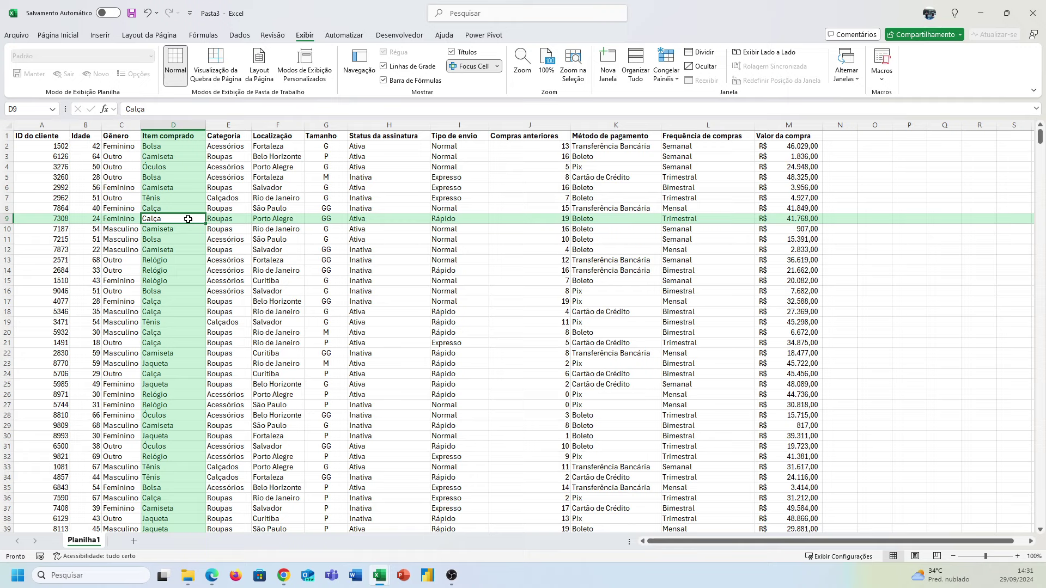
Select cells F17, G9, one in column H and D10, then toggle Focus Cell off and back on.
{"action": "left_click", "coordinate": [276, 304]}
{"action": "left_click", "coordinate": [345, 223]}
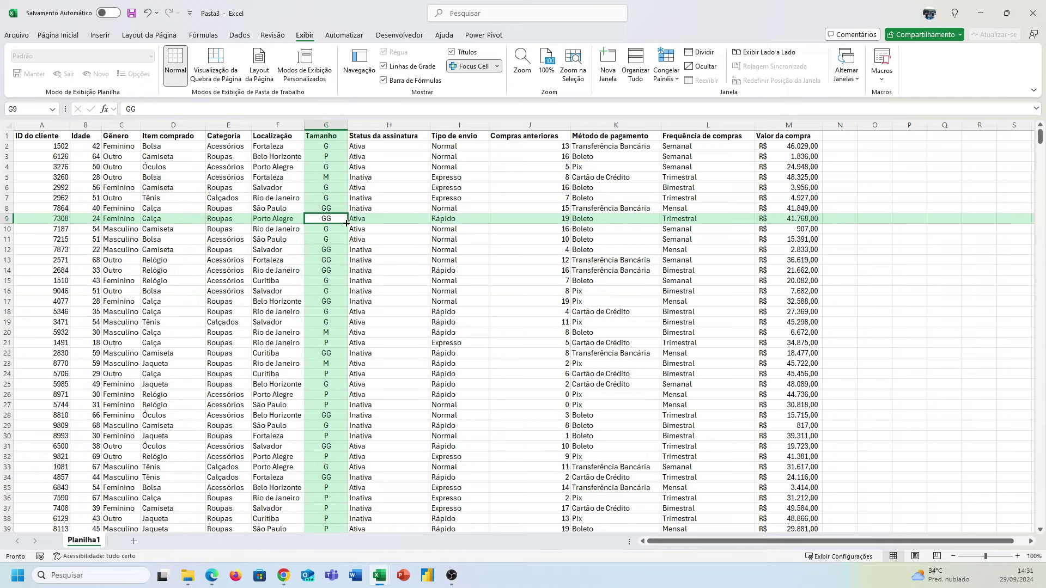
{"action": "left_click", "coordinate": [383, 281]}
{"action": "left_click", "coordinate": [188, 229]}
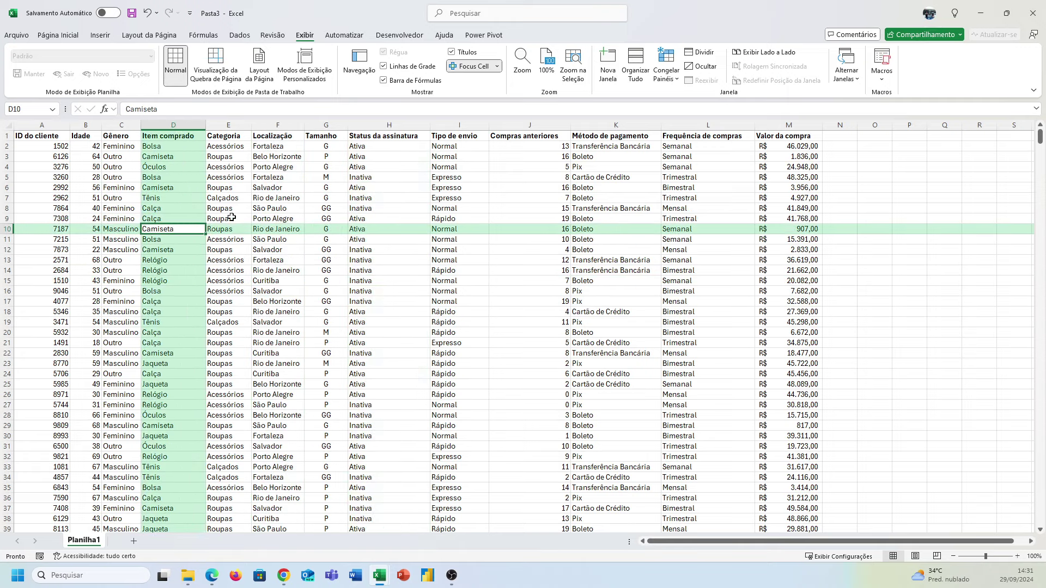
{"action": "left_click", "coordinate": [500, 69]}
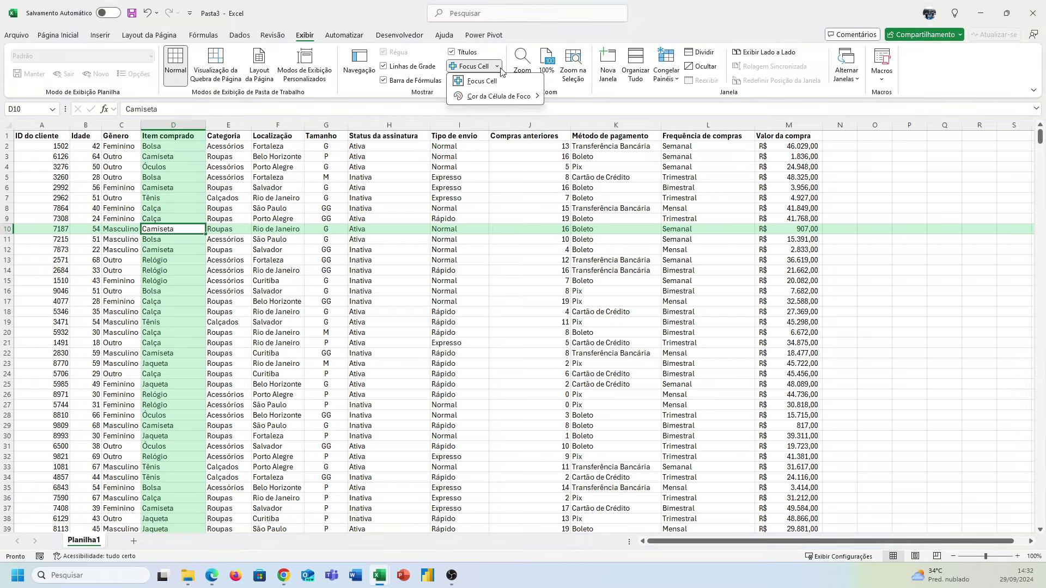
{"action": "left_click", "coordinate": [484, 83]}
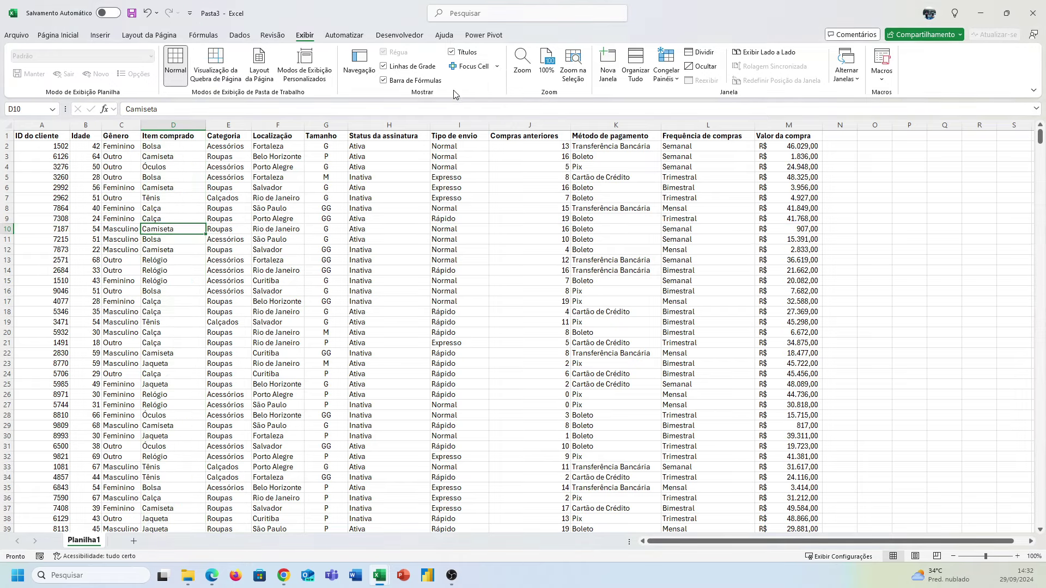
{"action": "left_click", "coordinate": [473, 66]}
Set the Focus Cell colour to amber and check it on cells F16, F9, D9 and C7.
{"action": "left_click", "coordinate": [499, 69]}
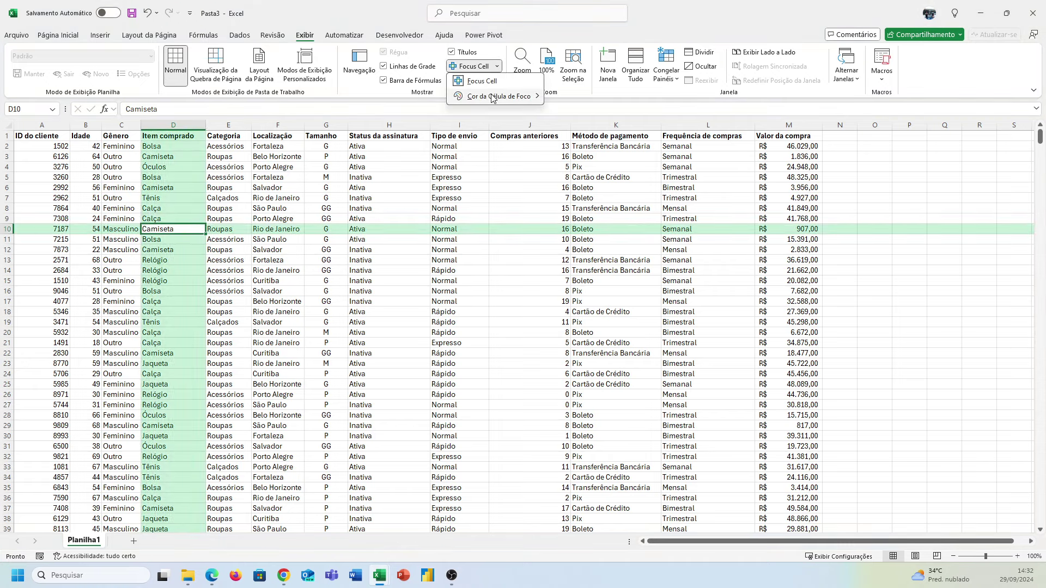
{"action": "mouse_move", "coordinate": [498, 96]}
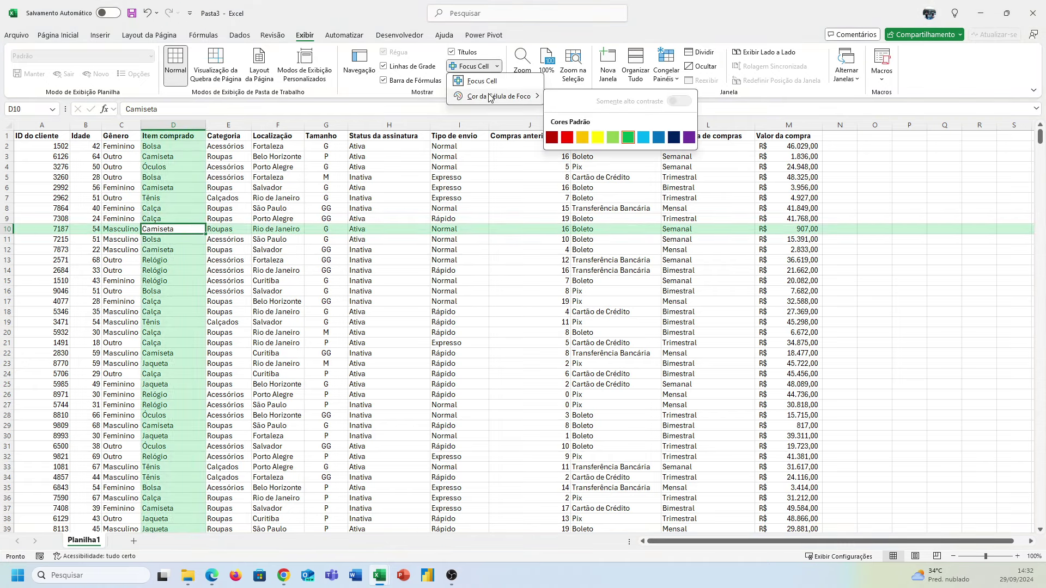
{"action": "left_click", "coordinate": [582, 139]}
{"action": "left_click", "coordinate": [301, 288]}
{"action": "left_click", "coordinate": [273, 218]}
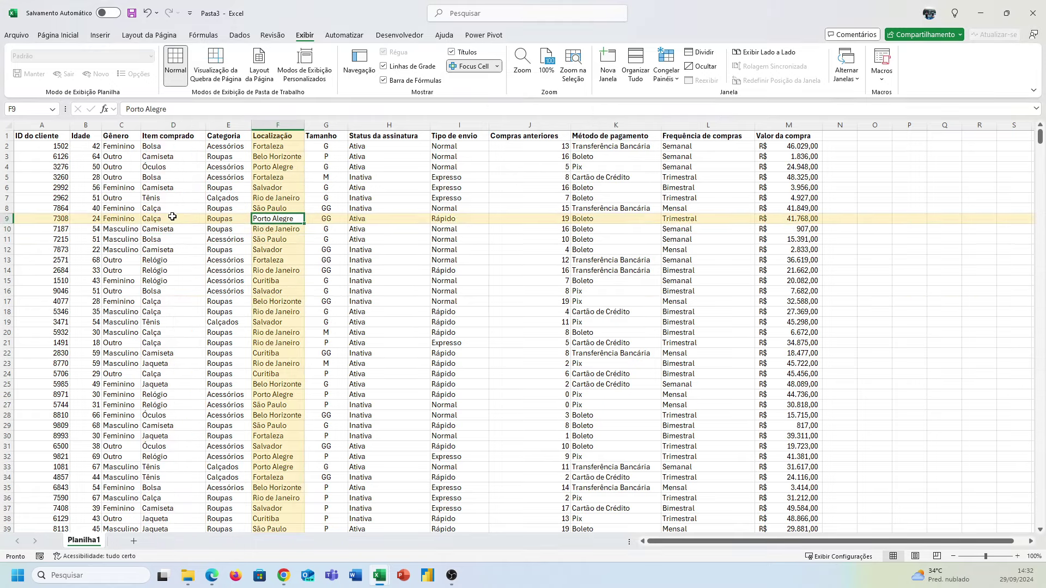
{"action": "left_click", "coordinate": [201, 218]}
{"action": "left_click", "coordinate": [107, 196]}
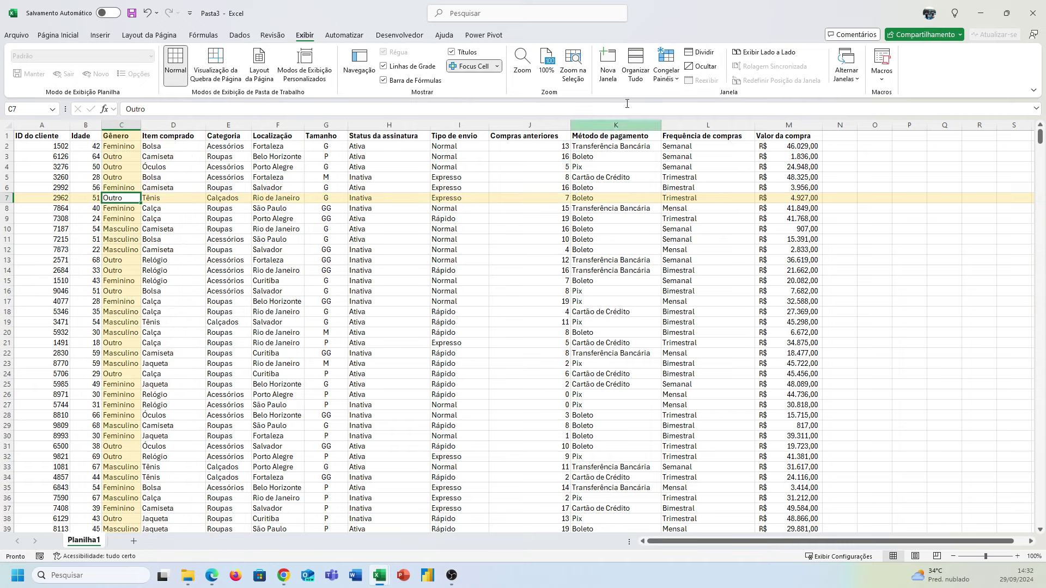
Format A1:M1001 as a green Medium-style table with headers, creating Tabela2.
{"action": "left_click", "coordinate": [64, 35]}
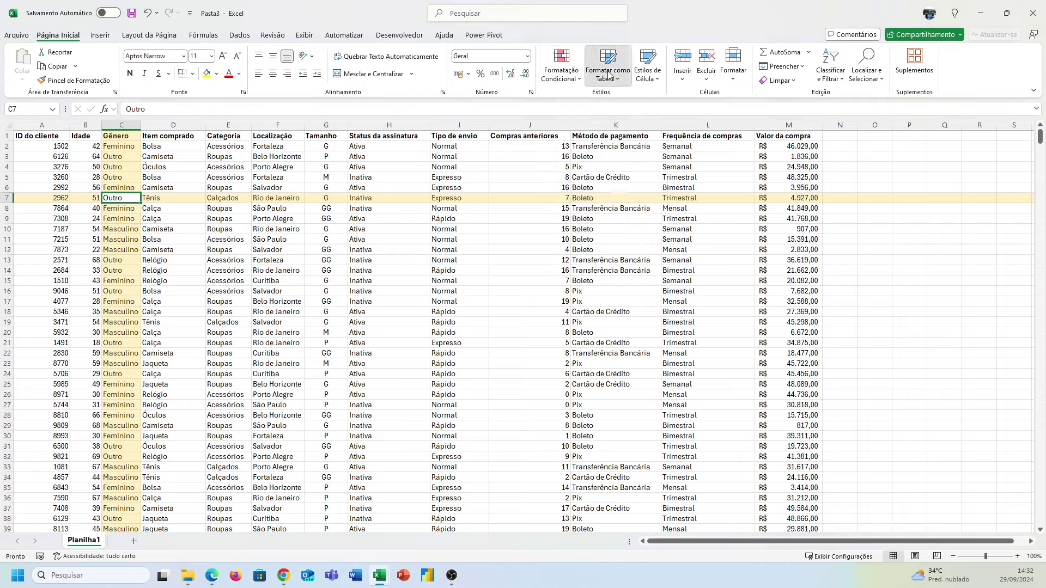
{"action": "left_click", "coordinate": [607, 74]}
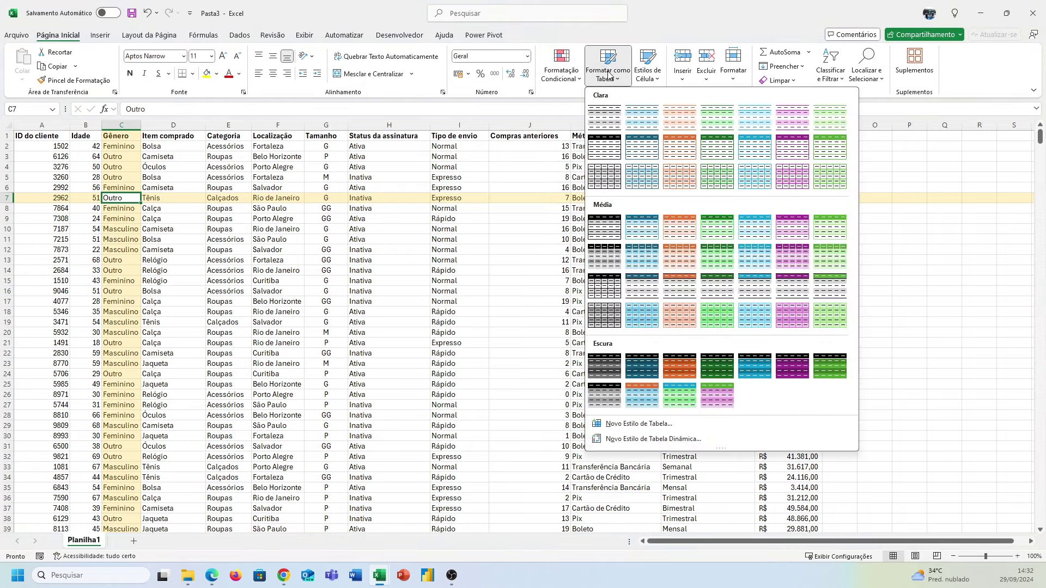
{"action": "left_click", "coordinate": [833, 234]}
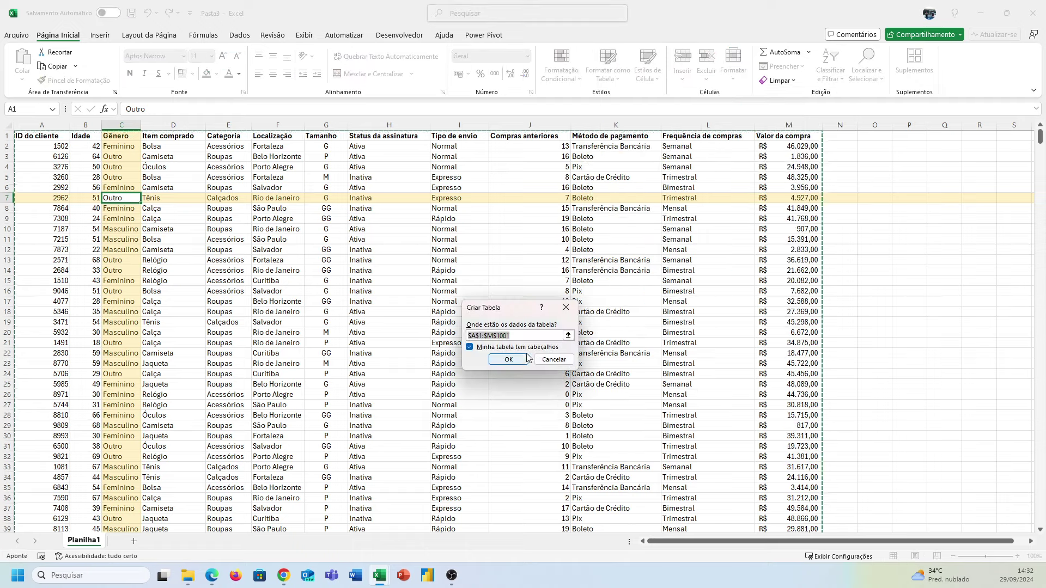
{"action": "left_click", "coordinate": [508, 359]}
{"action": "left_click", "coordinate": [298, 239]}
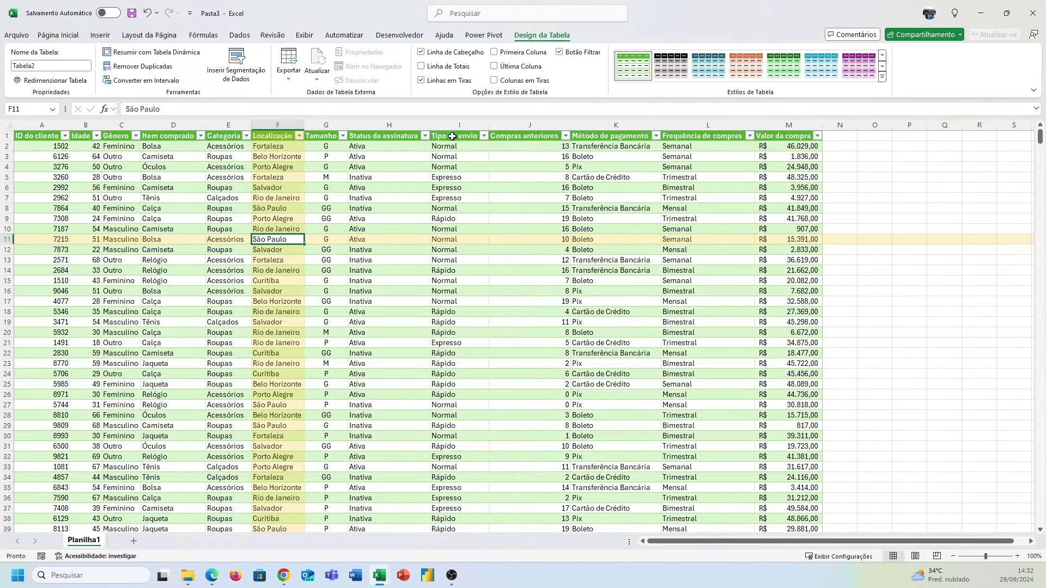
Set the Focus Cell highlight colour to green and check it on cell F12.
{"action": "left_click", "coordinate": [304, 35]}
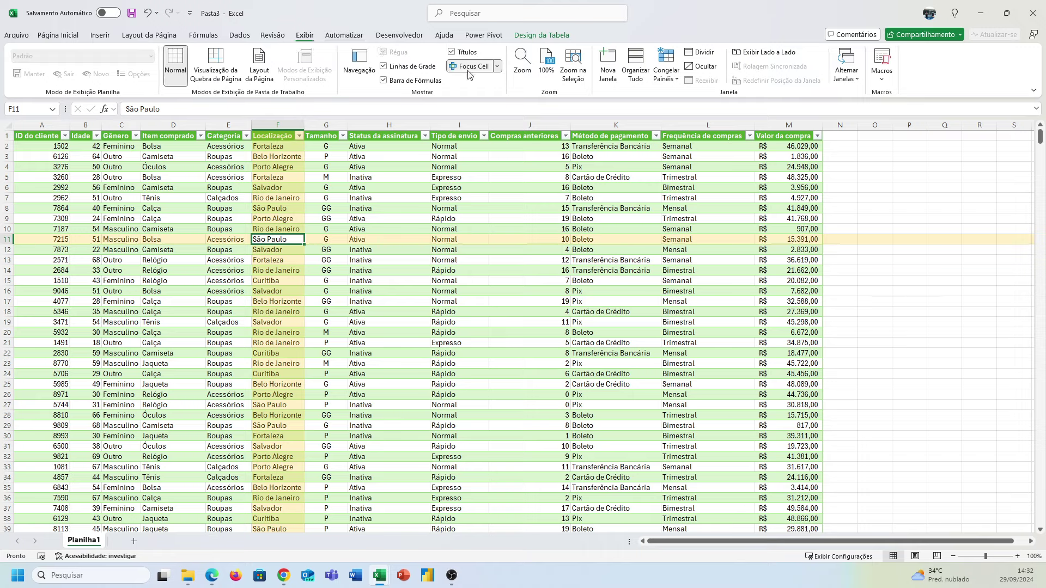
{"action": "left_click", "coordinate": [497, 67]}
{"action": "mouse_move", "coordinate": [498, 97]}
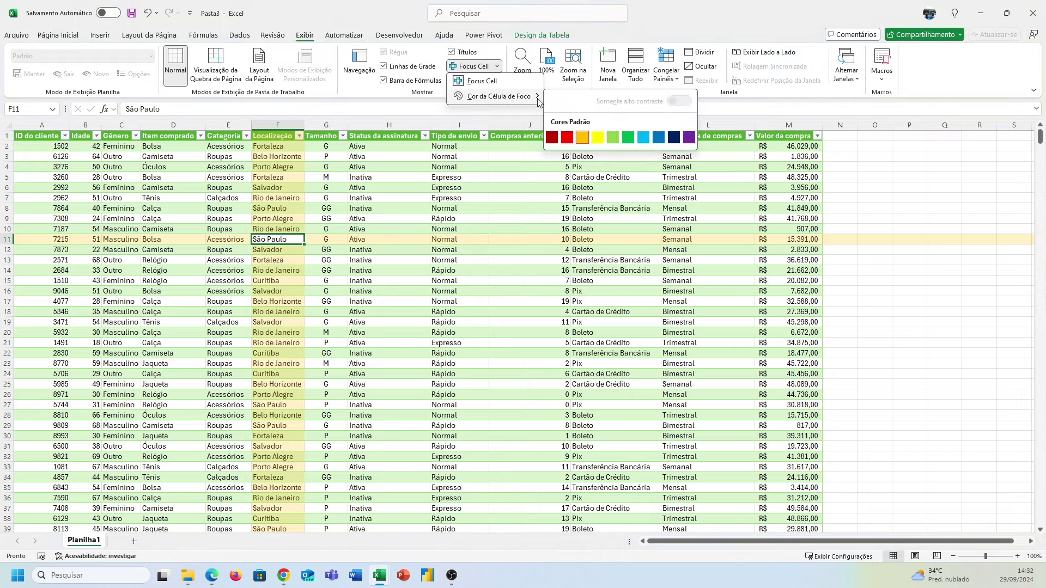
{"action": "left_click", "coordinate": [625, 138]}
{"action": "left_click", "coordinate": [398, 289]}
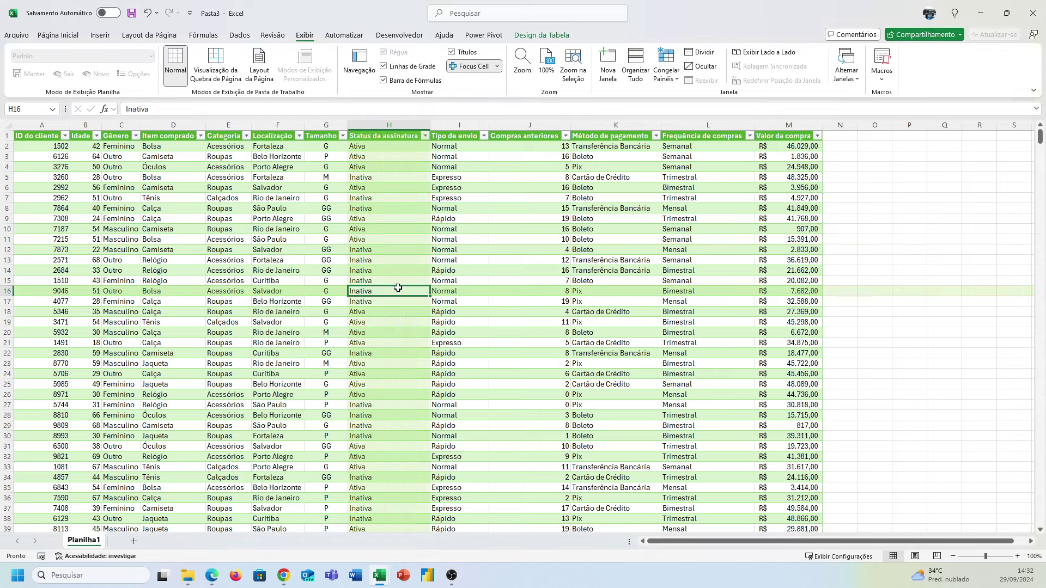
{"action": "left_click", "coordinate": [278, 249]}
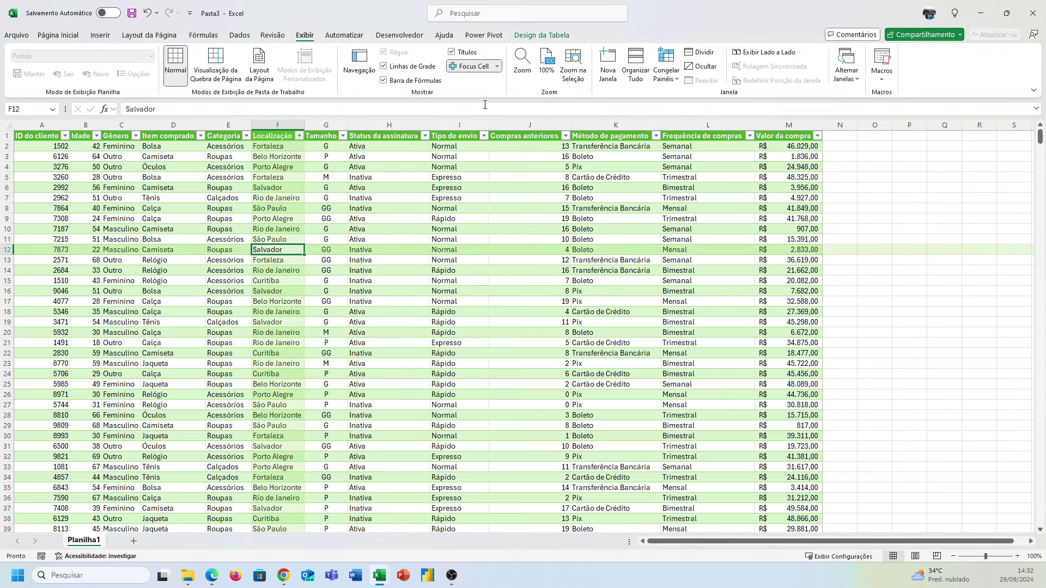
Change the Focus Cell highlight to light blue and check it on cell E11.
{"action": "left_click", "coordinate": [497, 66]}
{"action": "mouse_move", "coordinate": [499, 96]}
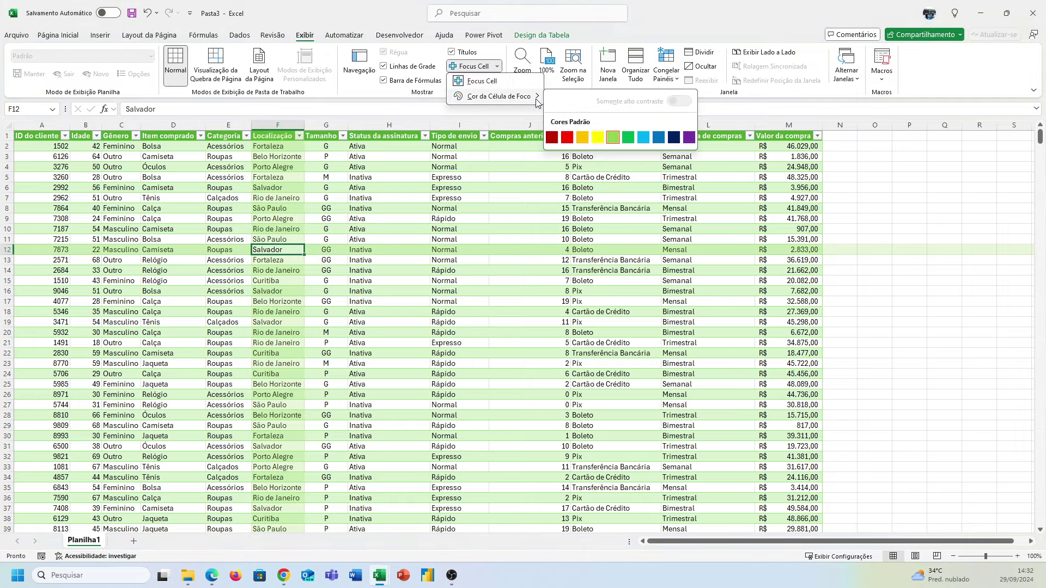
{"action": "left_click", "coordinate": [643, 139]}
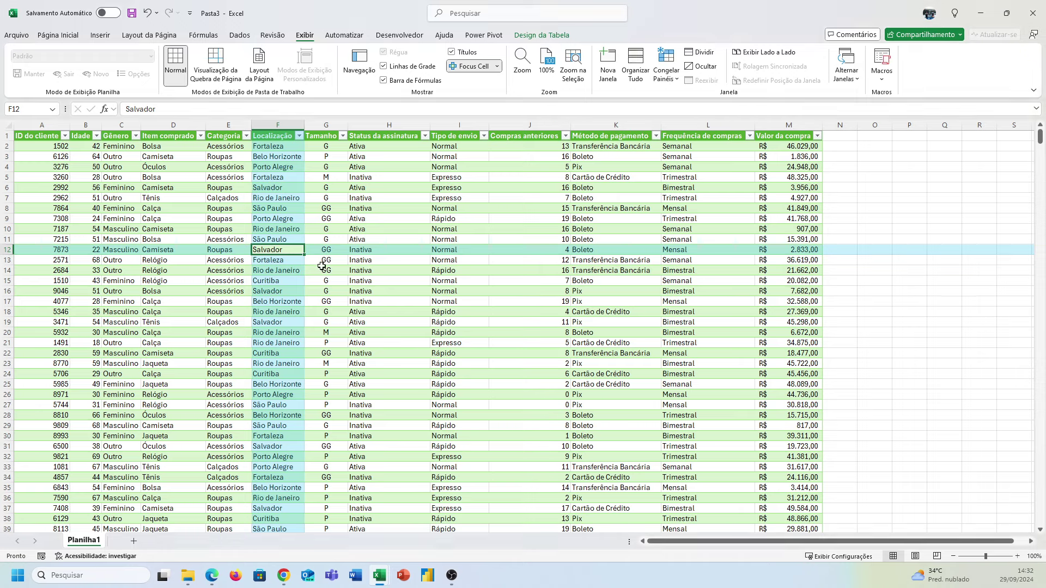
{"action": "left_click", "coordinate": [333, 331]}
{"action": "left_click", "coordinate": [231, 240]}
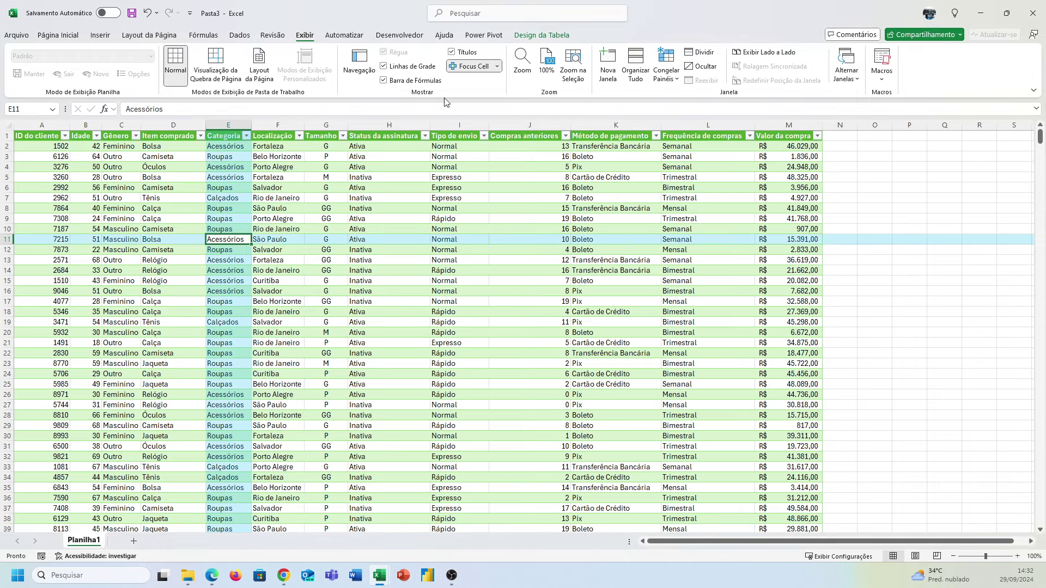
Switch the Focus Cell colour to dark navy, then reopen the colour menu and dismiss it unchanged.
{"action": "left_click", "coordinate": [496, 66]}
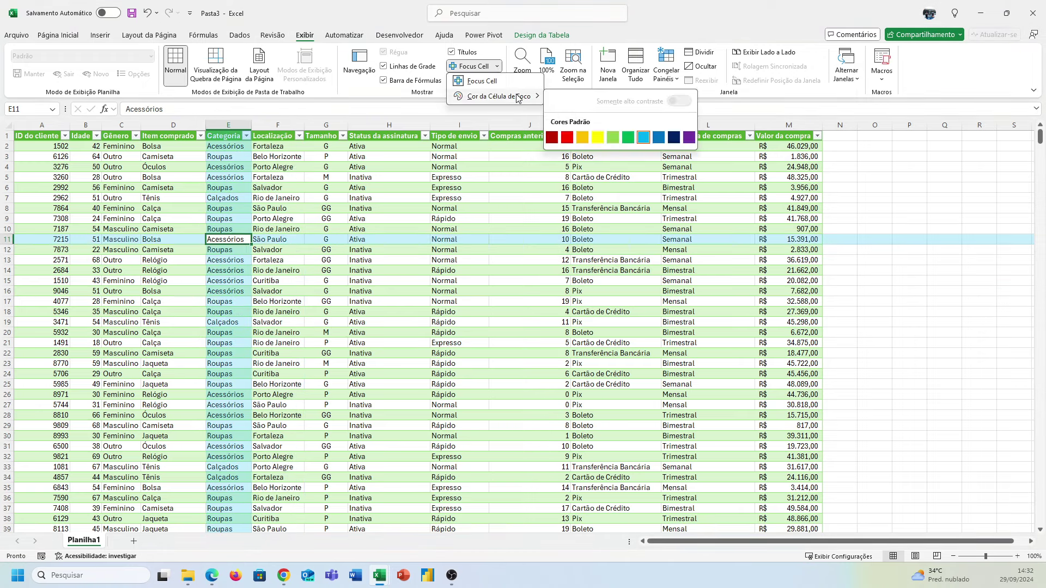
{"action": "mouse_move", "coordinate": [495, 97]}
{"action": "left_click", "coordinate": [674, 138]}
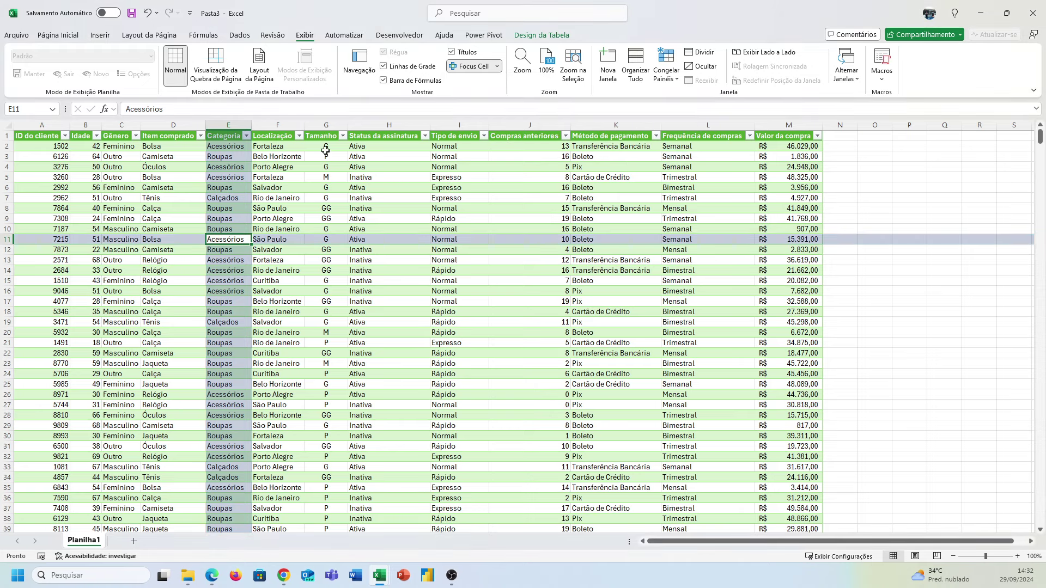
{"action": "left_click", "coordinate": [496, 67]}
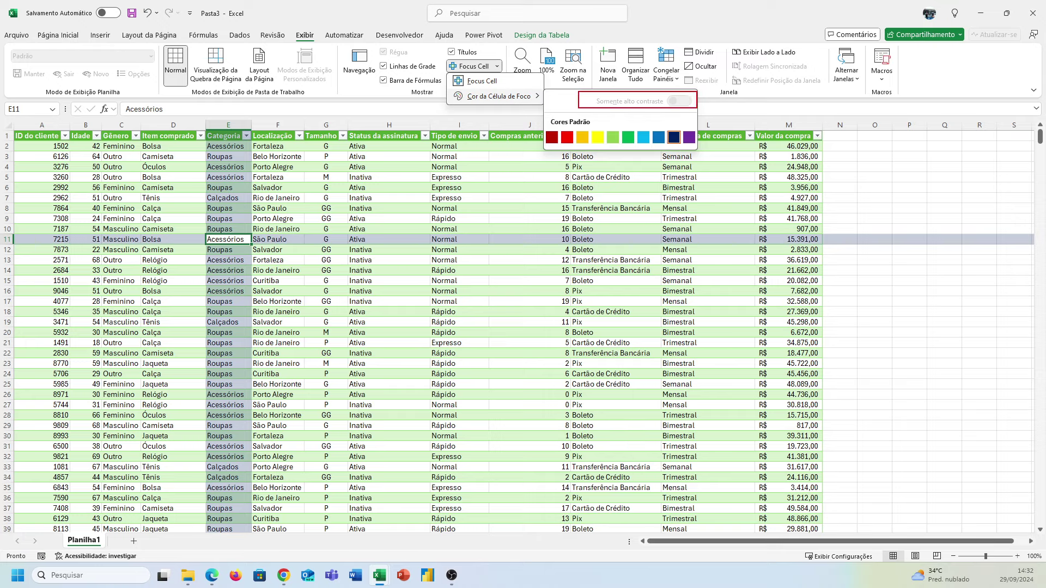
{"action": "key", "text": "Escape"}
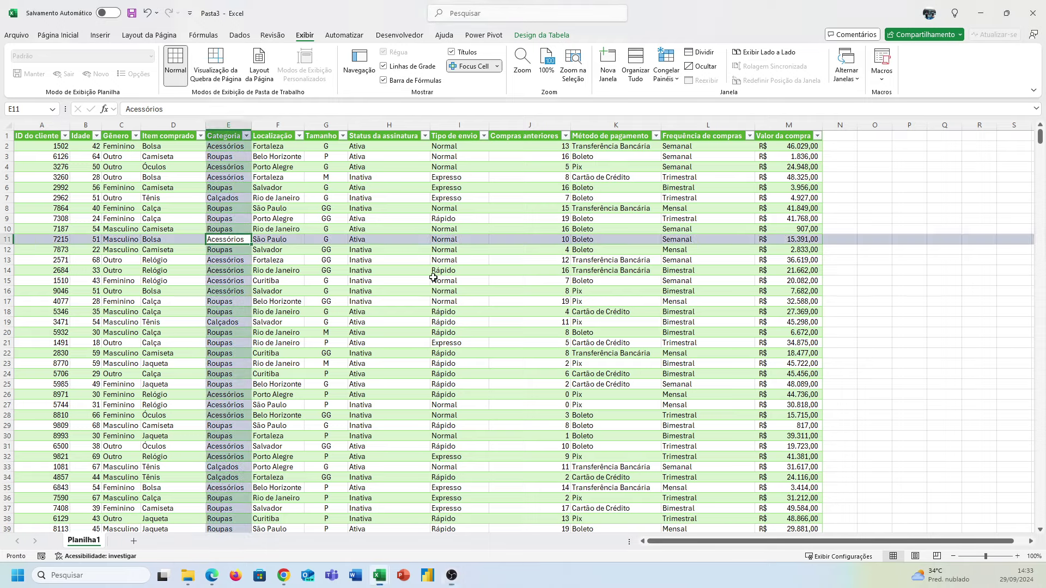
Convert Tabela2 back to a normal range, confirming Yes, then open the Focus Cell colour choices.
{"action": "left_click", "coordinate": [541, 35]}
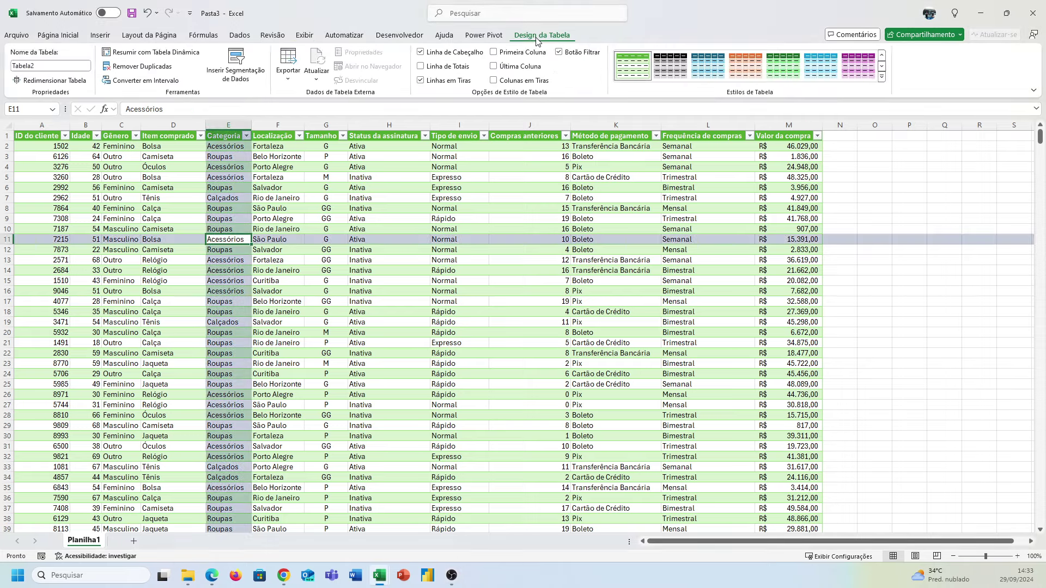
{"action": "left_click", "coordinate": [141, 81]}
{"action": "key", "text": "Return"}
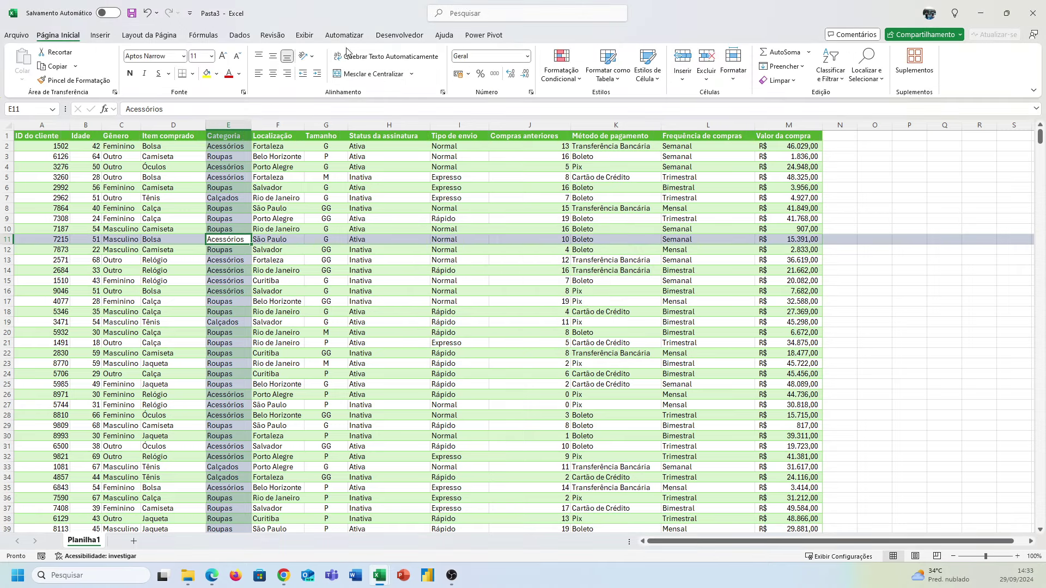
{"action": "left_click", "coordinate": [304, 35]}
{"action": "left_click", "coordinate": [497, 66]}
{"action": "mouse_move", "coordinate": [498, 96]}
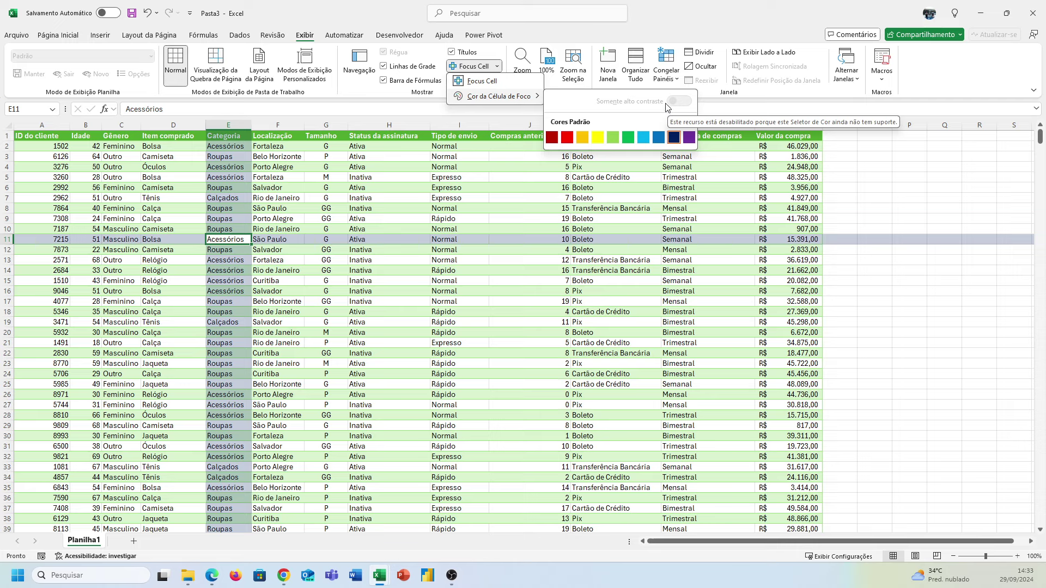
Cycle the Focus Cell colour through two greens and then light blue.
{"action": "left_click", "coordinate": [628, 136]}
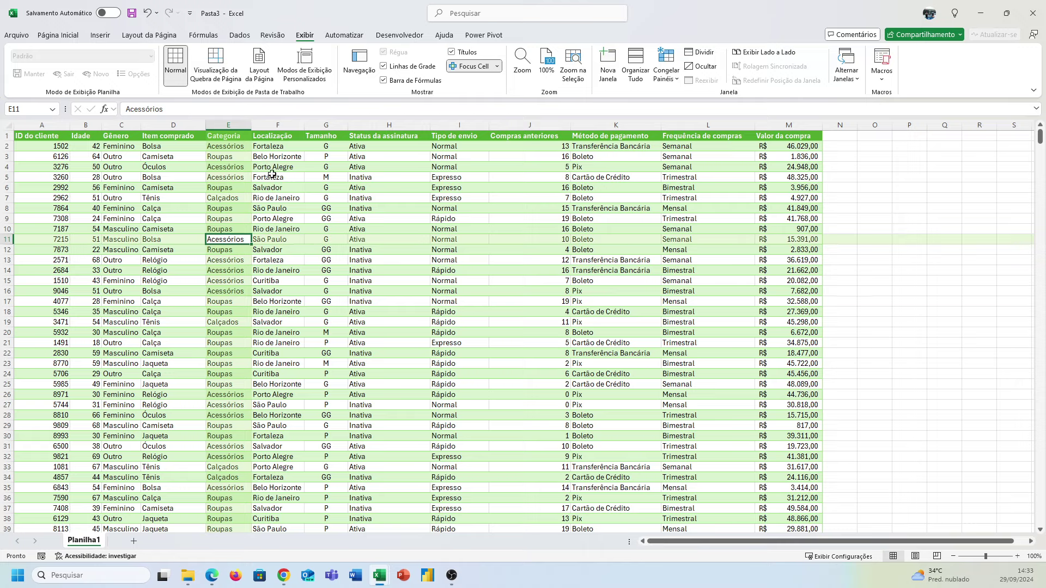
{"action": "left_click", "coordinate": [496, 66]}
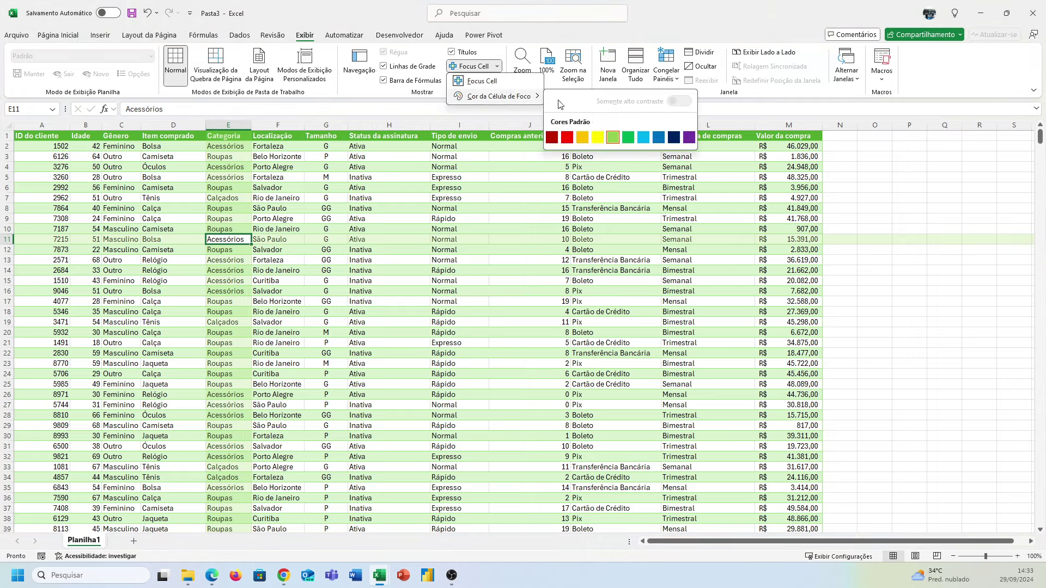
{"action": "left_click", "coordinate": [612, 137]}
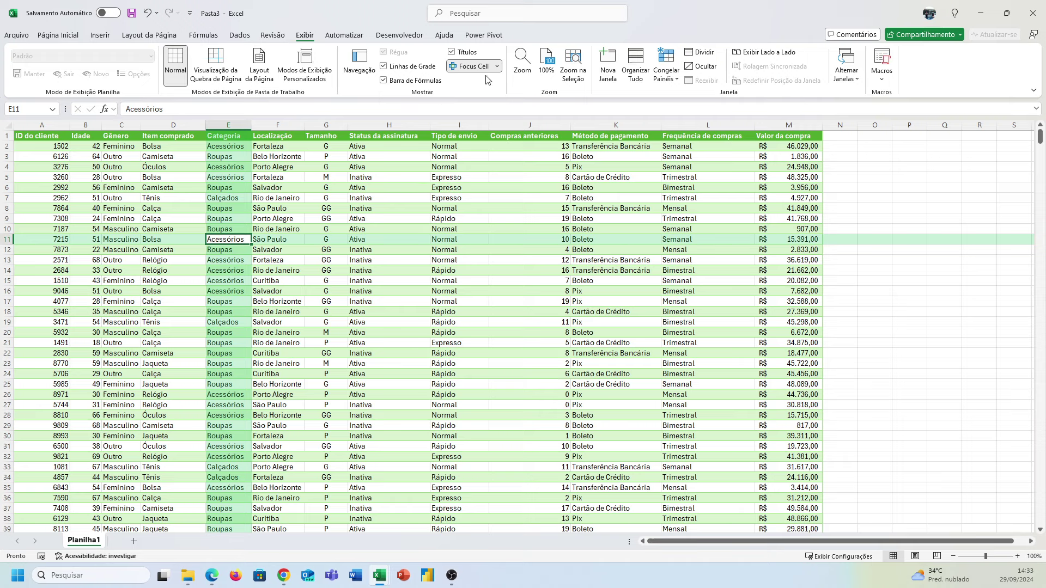
{"action": "left_click", "coordinate": [498, 68]}
{"action": "mouse_move", "coordinate": [498, 97]}
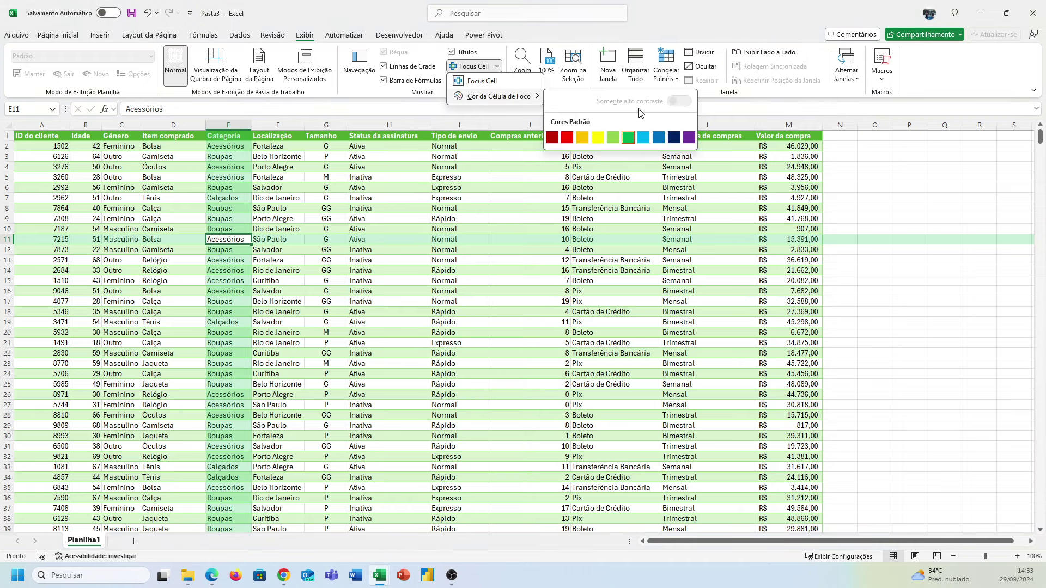
{"action": "left_click", "coordinate": [643, 139]}
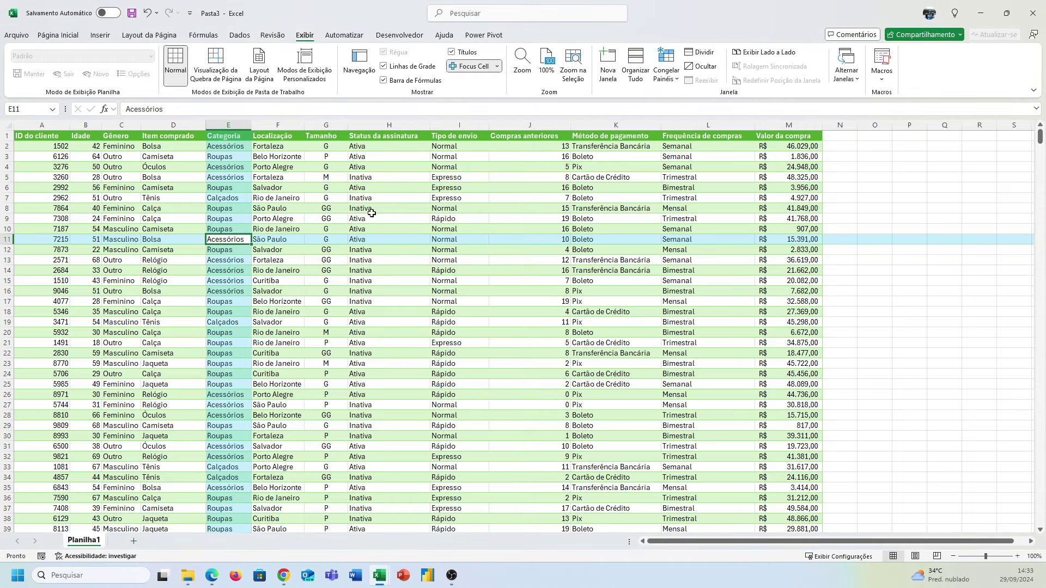
Pick a medium blue for the Focus Cell and check it on G9, F18 and the Gênero column.
{"action": "left_click", "coordinate": [496, 66]}
{"action": "mouse_move", "coordinate": [499, 97]}
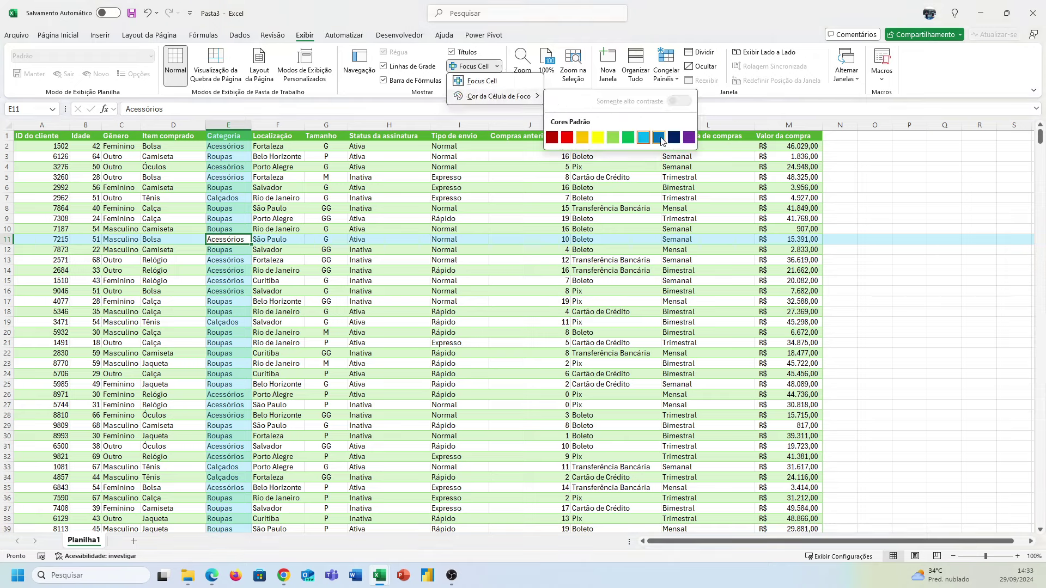
{"action": "left_click", "coordinate": [660, 141]}
{"action": "left_click", "coordinate": [309, 217]}
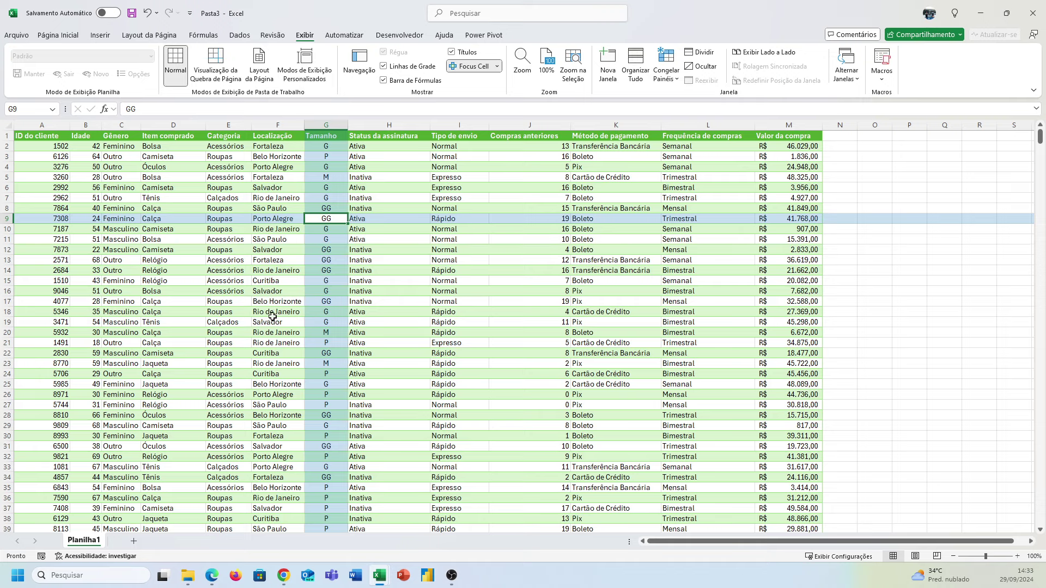
{"action": "left_click", "coordinate": [274, 317]}
{"action": "left_click", "coordinate": [129, 220]}
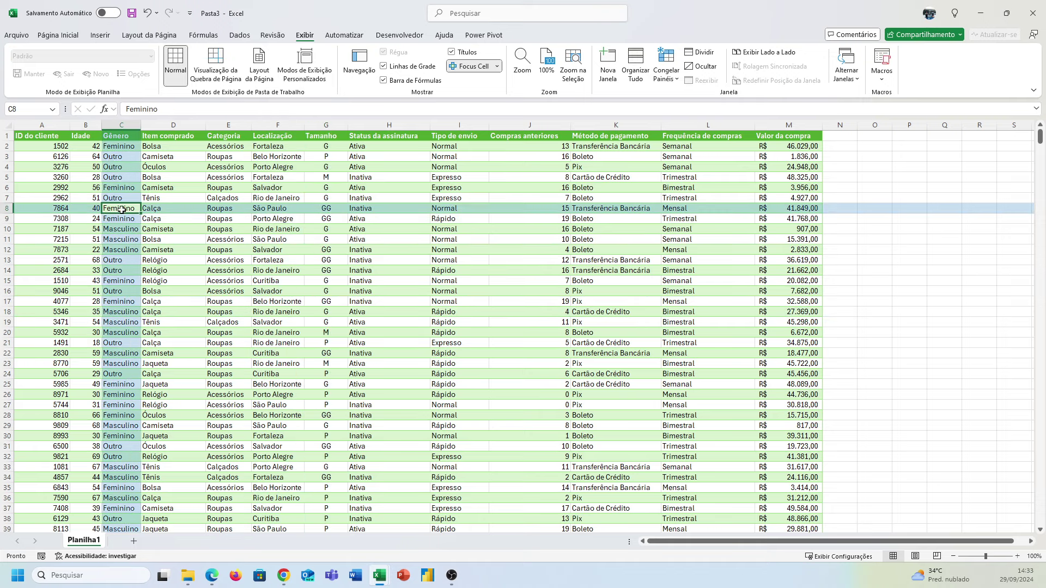
{"action": "left_click", "coordinate": [309, 219]}
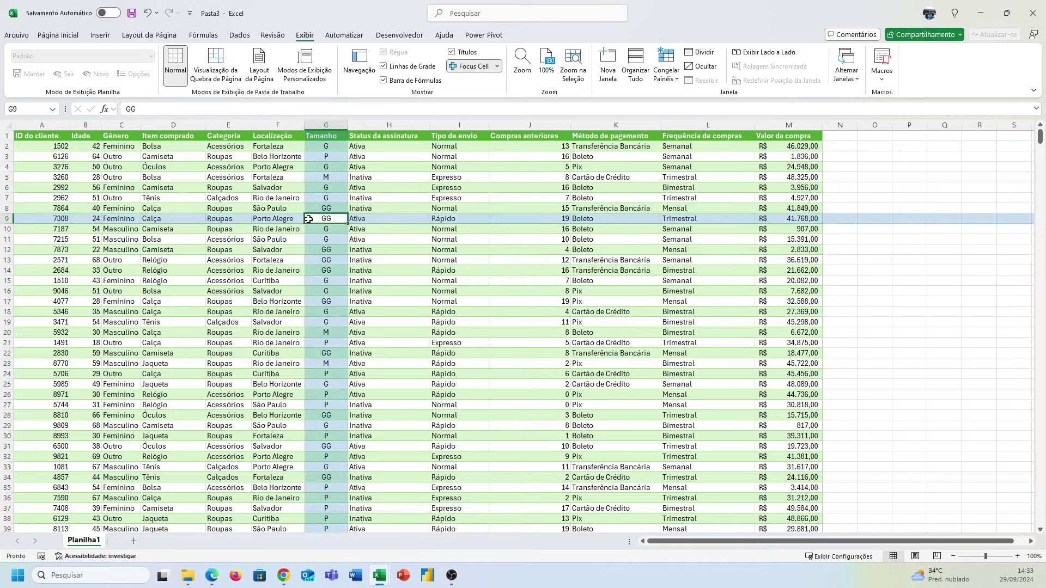